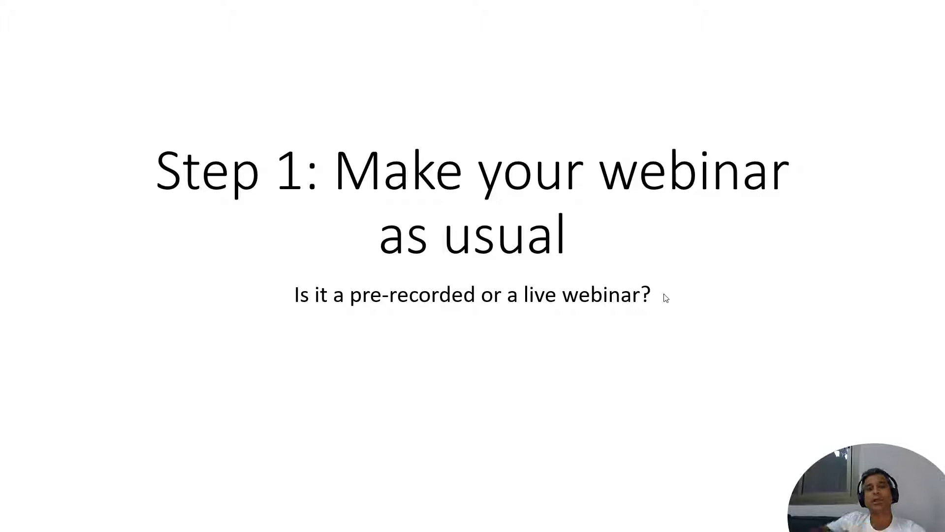
Switch from the PowerPoint slideshow to the Webinarloop2 dashboard in Firefox
{"action": "key", "text": "alt+Tab"}
{"action": "key", "text": "alt+Tab"}
{"action": "key", "text": "alt+Tab"}
{"action": "key", "text": "alt+Tab"}
{"action": "key", "text": "alt+Tab"}
{"action": "key", "text": "alt+Tab"}
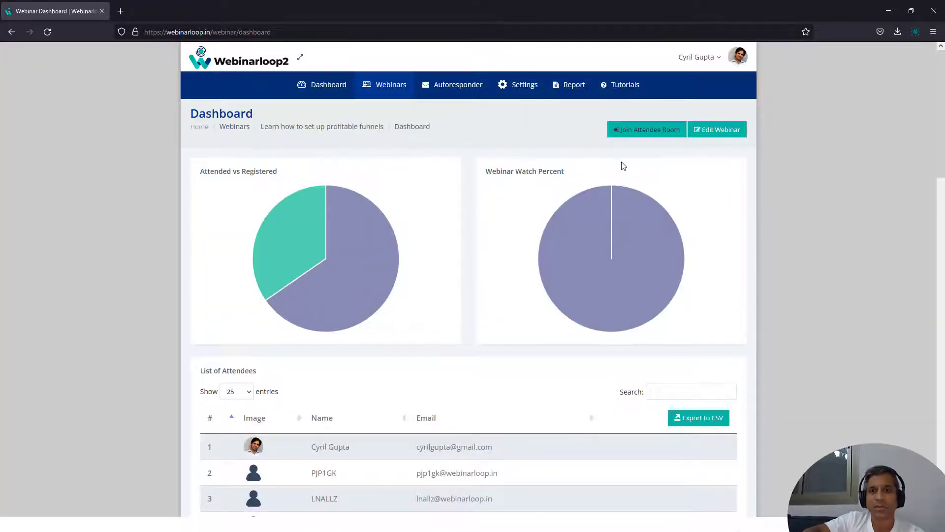
Open the profitable funnels webinar's setup details with Edit Webinar
{"action": "left_click", "coordinate": [705, 130]}
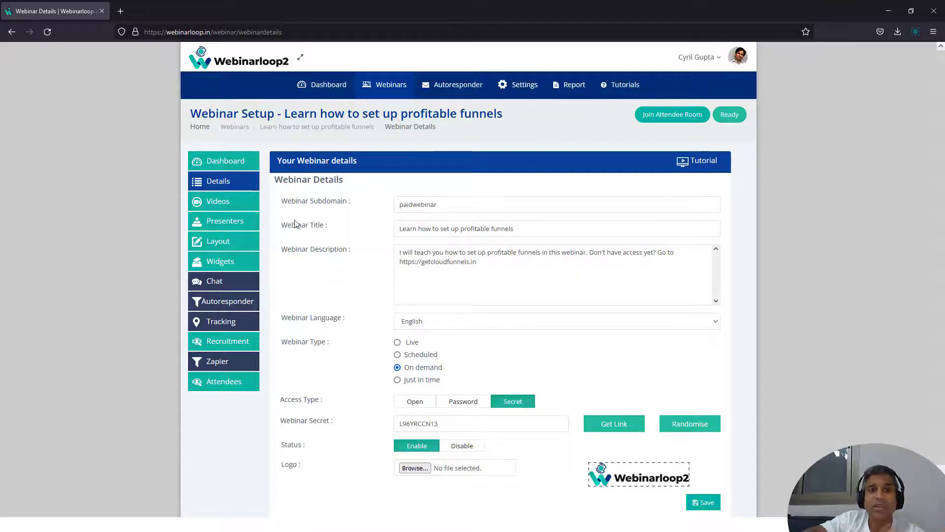
Browse the webinar's Videos, Presenters, Layout and Widgets pages, ending on the Paid Webinar widget
{"action": "left_click", "coordinate": [241, 210]}
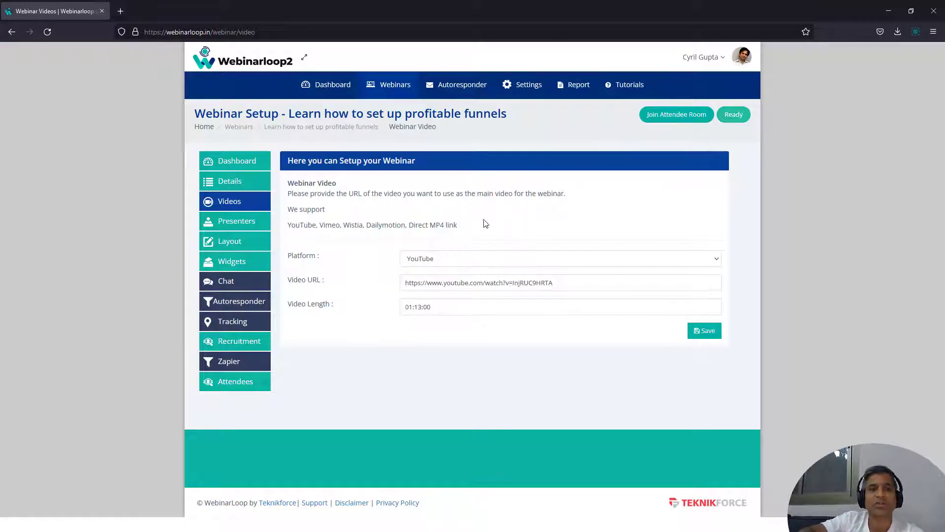
{"action": "left_click", "coordinate": [255, 233]}
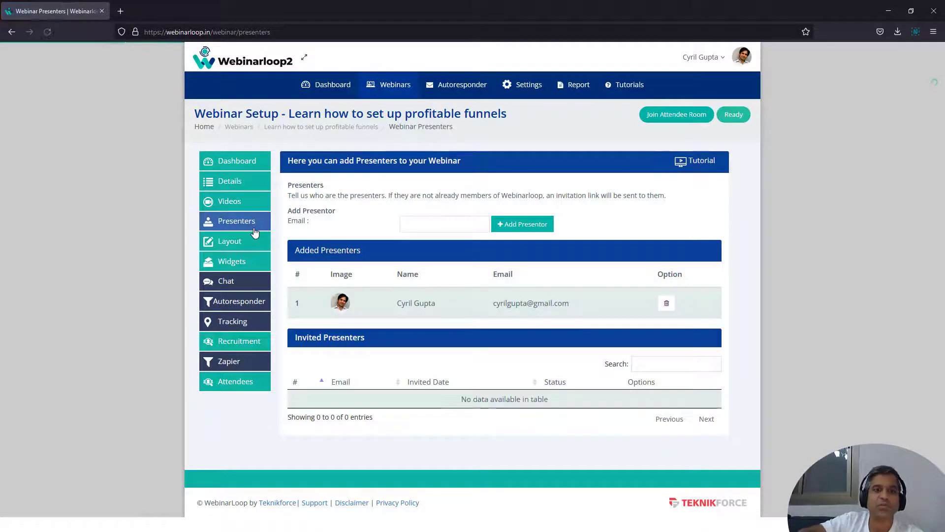
{"action": "left_click", "coordinate": [252, 243]}
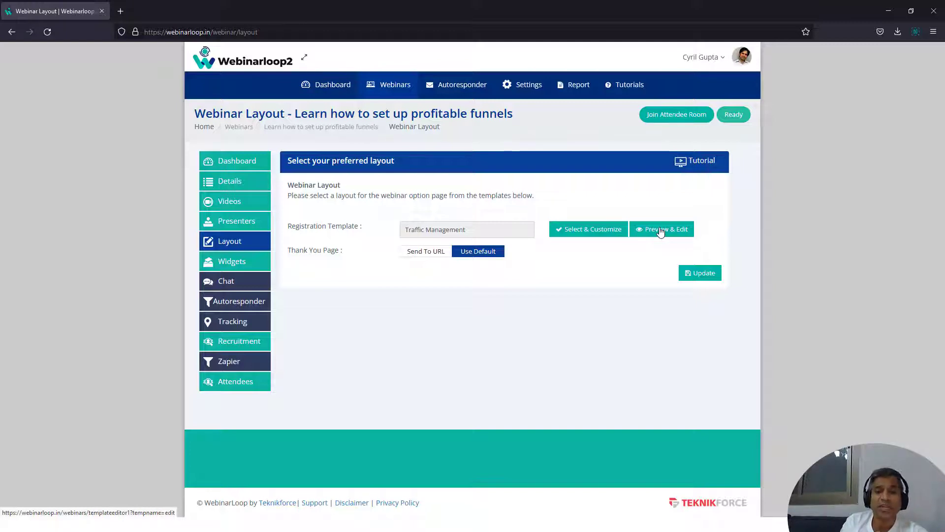
{"action": "left_click", "coordinate": [245, 264]}
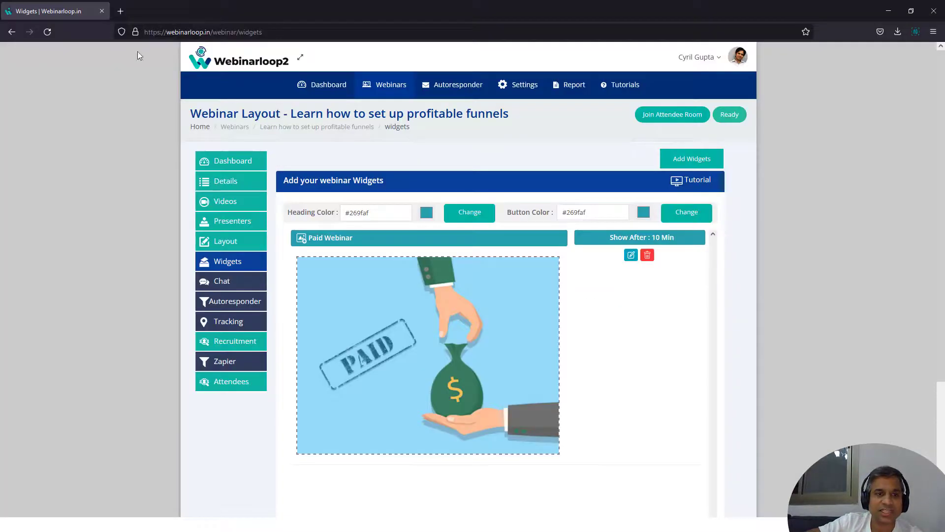
Return to Webinar Details and cycle the access type through Open and Password back to Secret
{"action": "left_click", "coordinate": [248, 180]}
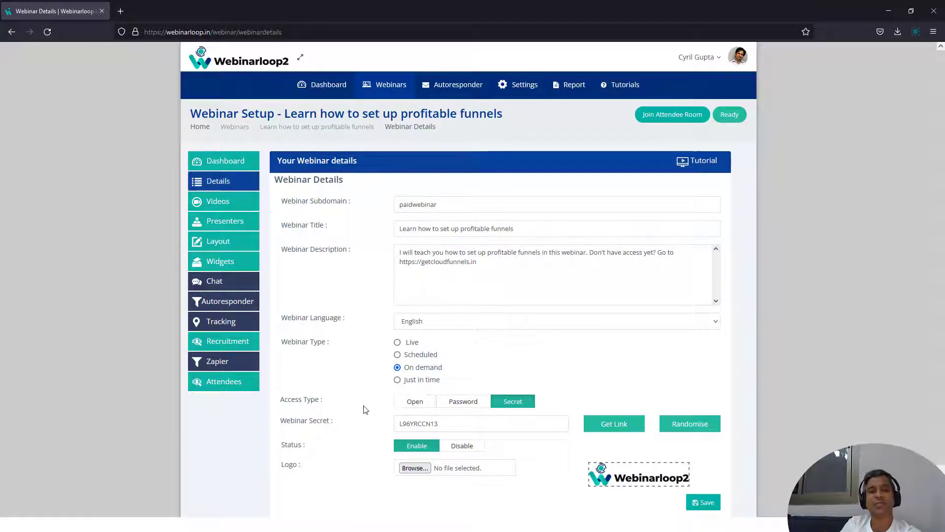
{"action": "scroll", "coordinate": [337, 395], "scroll_direction": "down", "scroll_amount": 2}
{"action": "scroll", "coordinate": [337, 395], "scroll_direction": "down", "scroll_amount": 2}
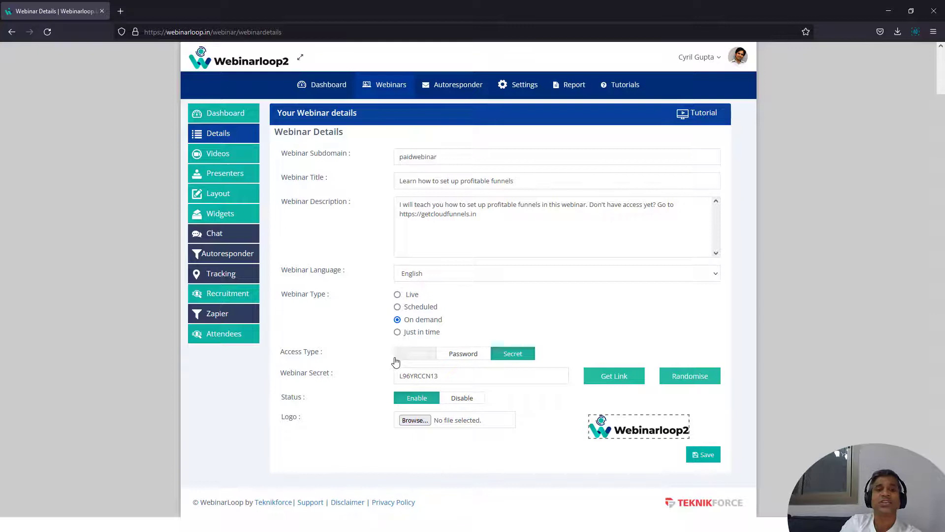
{"action": "left_click", "coordinate": [421, 360]}
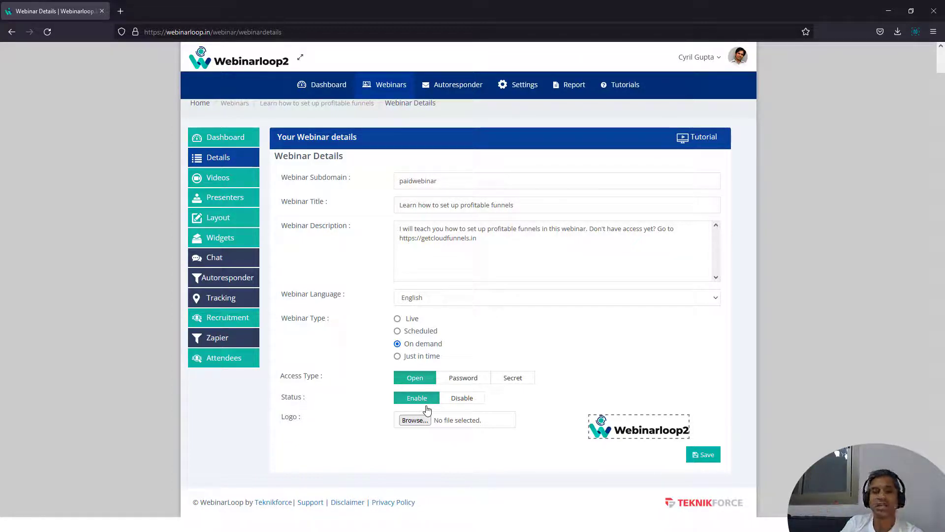
{"action": "left_click", "coordinate": [463, 378]}
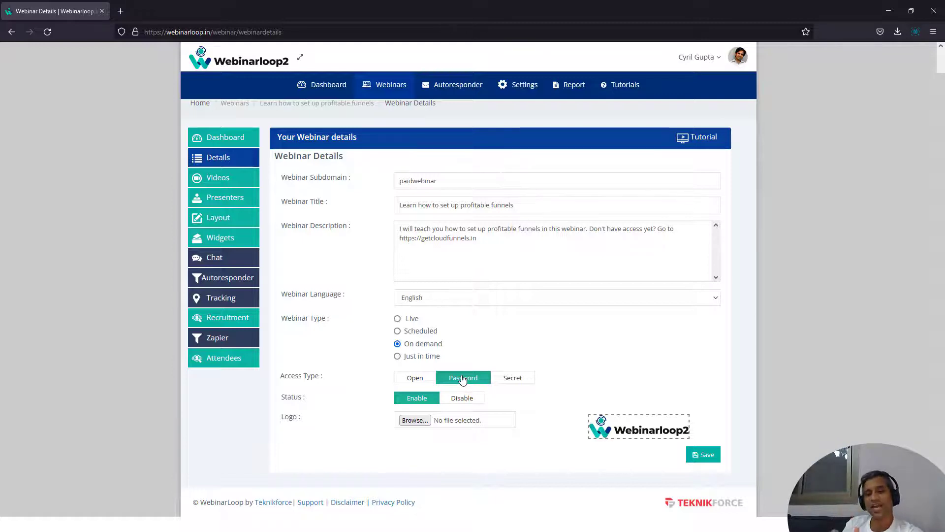
{"action": "left_click", "coordinate": [517, 384]}
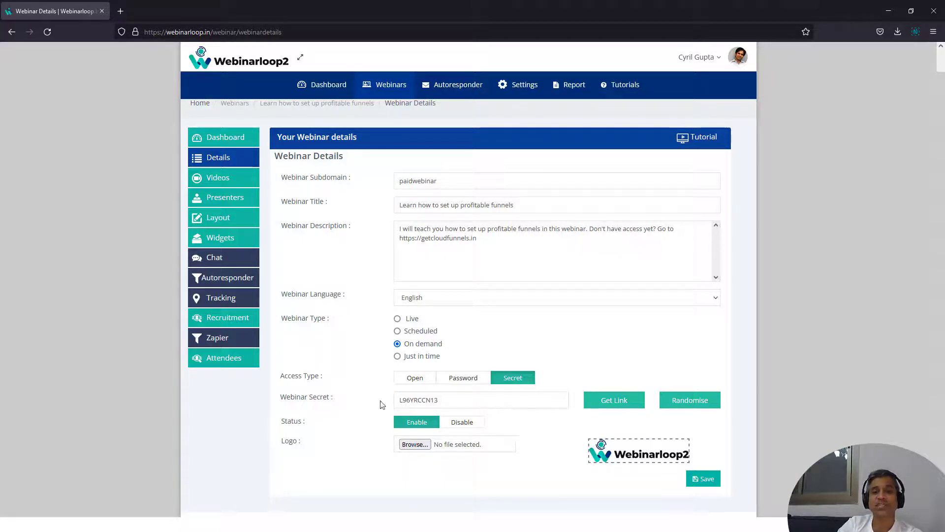
View the webinar's instant access and registration links, then close the links window
{"action": "left_click", "coordinate": [621, 399]}
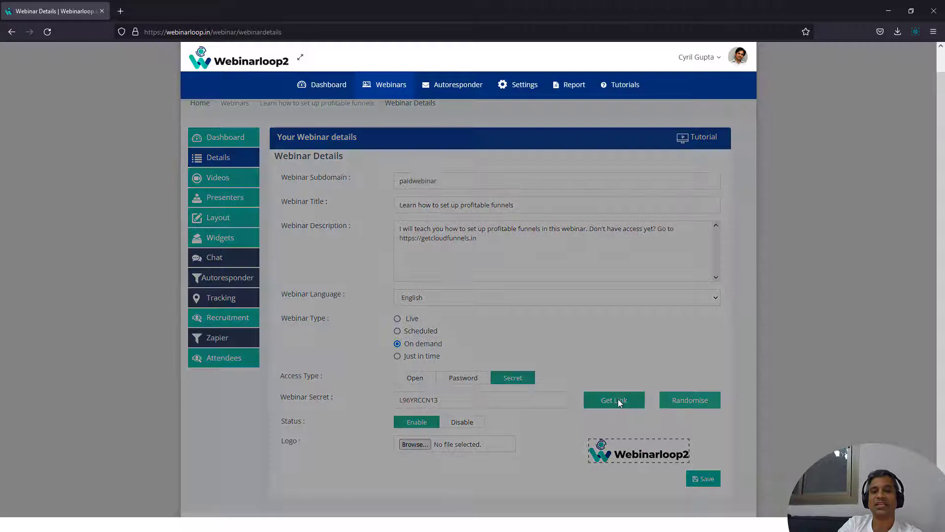
{"action": "left_click_drag", "start_coordinate": [443, 252], "coordinate": [497, 285]}
{"action": "left_click", "coordinate": [498, 285]}
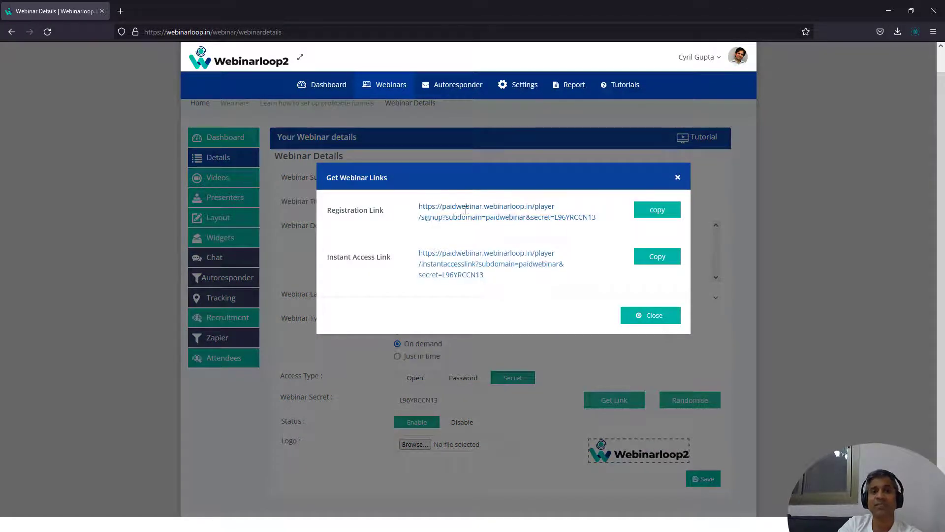
{"action": "left_click_drag", "start_coordinate": [465, 207], "coordinate": [505, 232]}
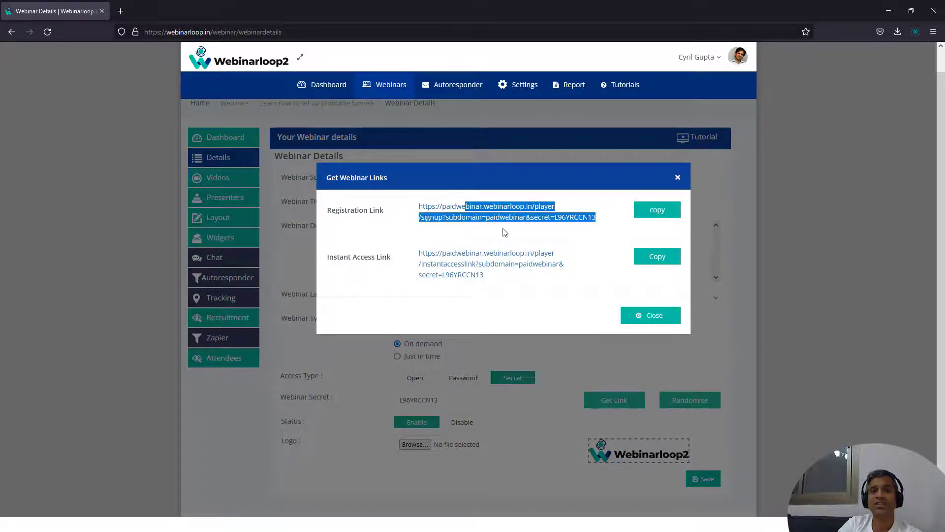
{"action": "left_click", "coordinate": [662, 321]}
Copy the code from the Webinar Secret field
{"action": "left_click", "coordinate": [510, 380]}
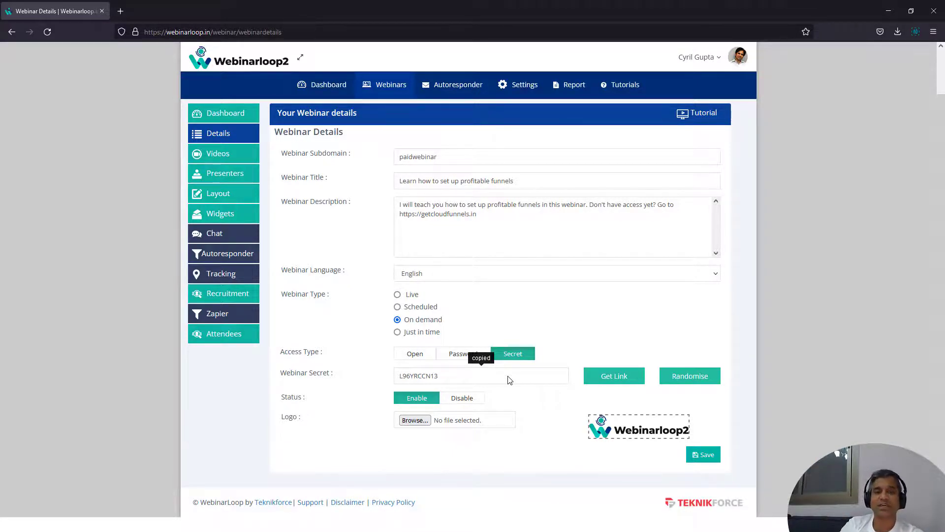
{"action": "left_click_drag", "start_coordinate": [510, 380], "coordinate": [44, 451]}
{"action": "right_click", "coordinate": [45, 451]}
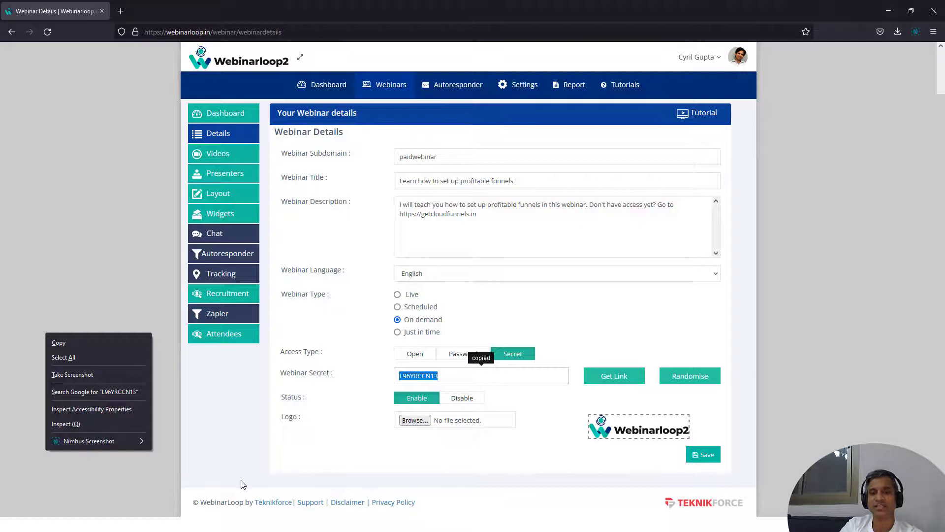
{"action": "left_click", "coordinate": [298, 467]}
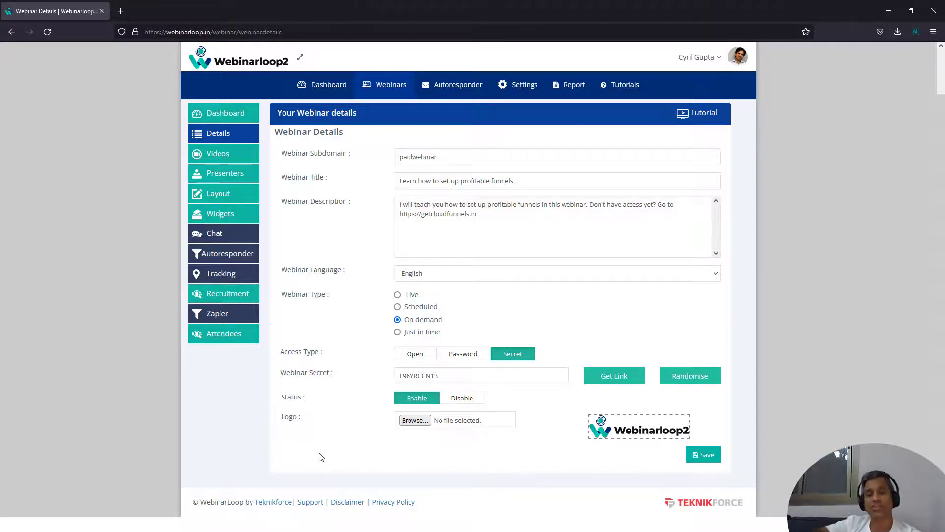
{"action": "key", "text": "alt+Tab"}
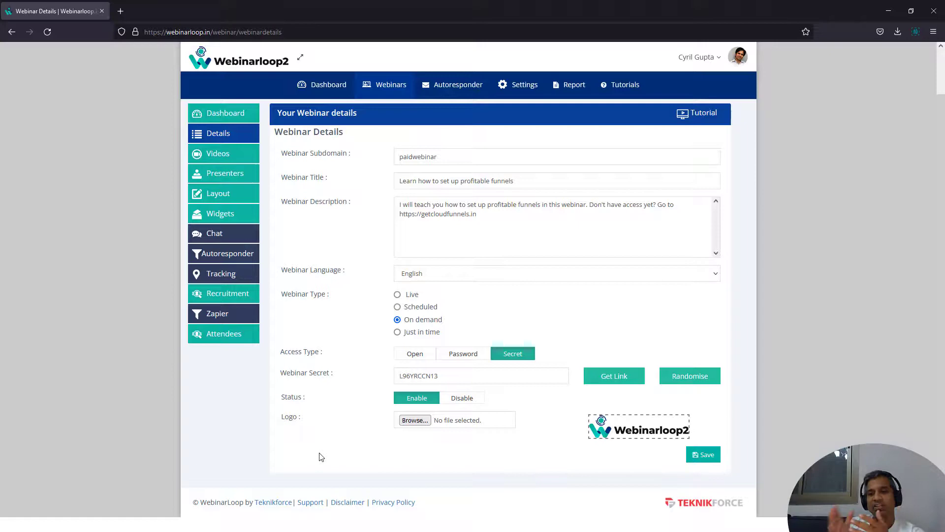
Return to the browser and load getwebinarloop.in in a new tab
{"action": "key", "text": "alt+Tab"}
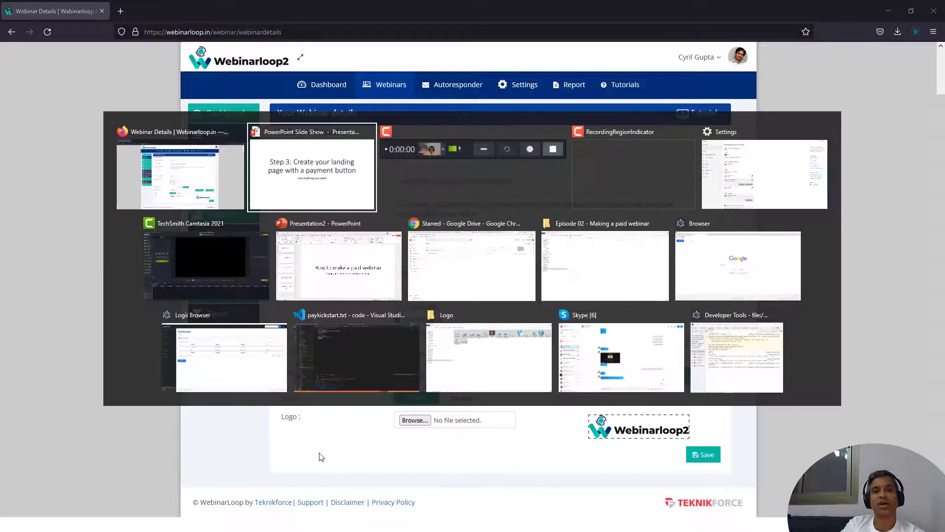
{"action": "key", "text": "alt+Tab"}
{"action": "key", "text": "ctrl+t"}
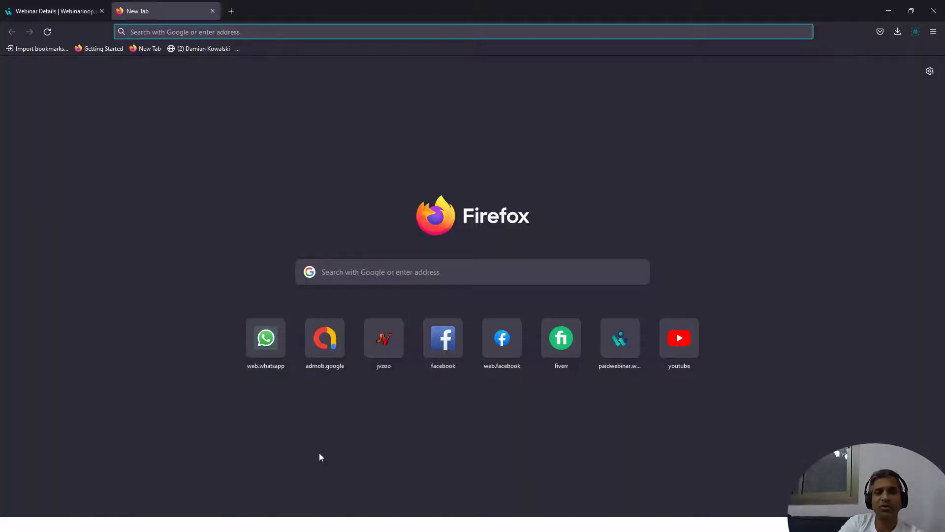
{"action": "type", "text": "getwebinarloop.in"}
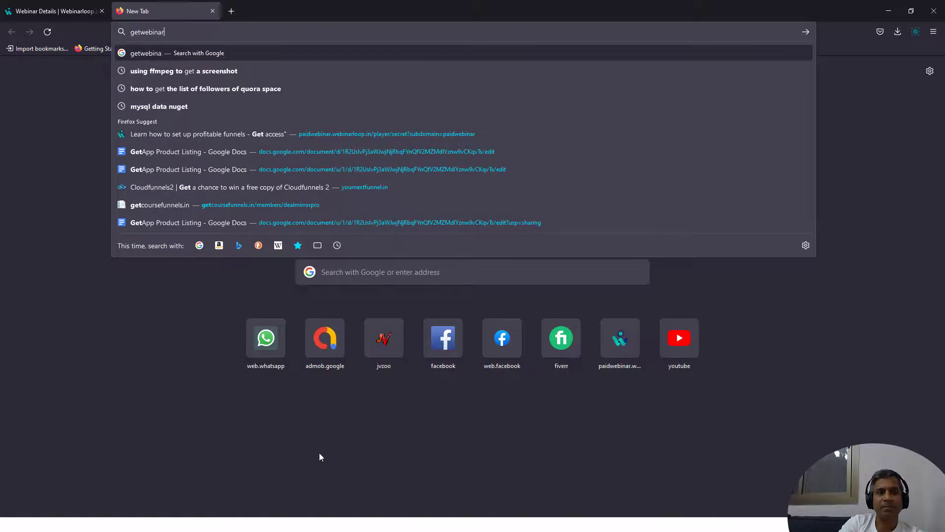
{"action": "key", "text": "Return"}
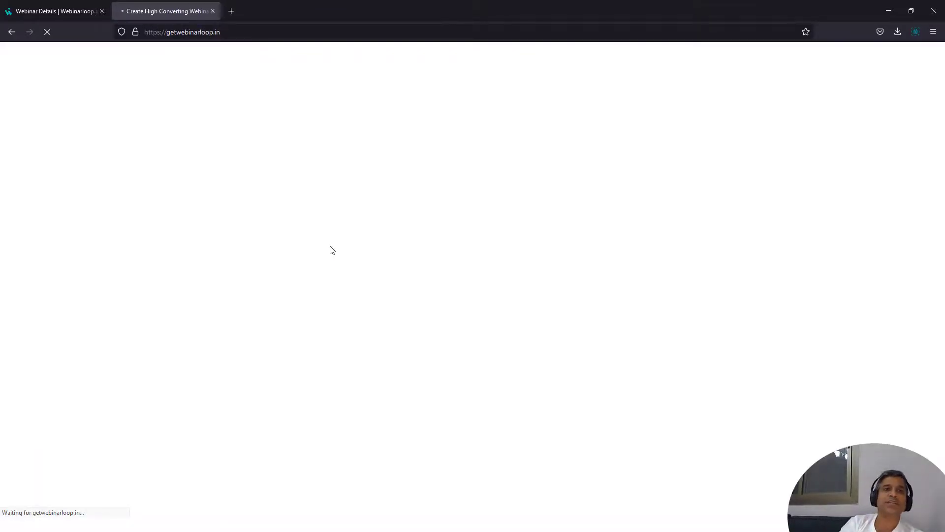
Browse the sales page down to its pricing section, then close that tab
{"action": "scroll", "coordinate": [436, 372], "scroll_direction": "down", "scroll_amount": 15}
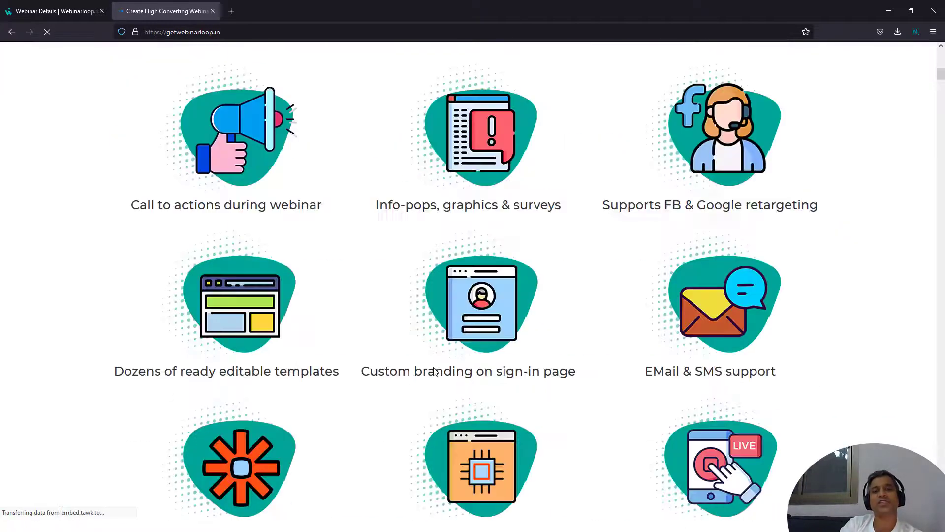
{"action": "scroll", "coordinate": [586, 345], "scroll_direction": "down", "scroll_amount": 12}
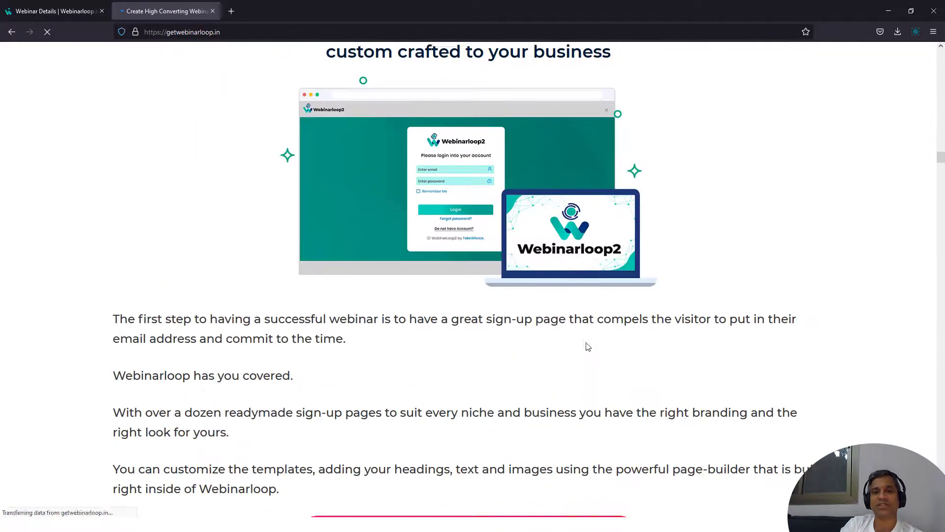
{"action": "left_click", "coordinate": [585, 127]}
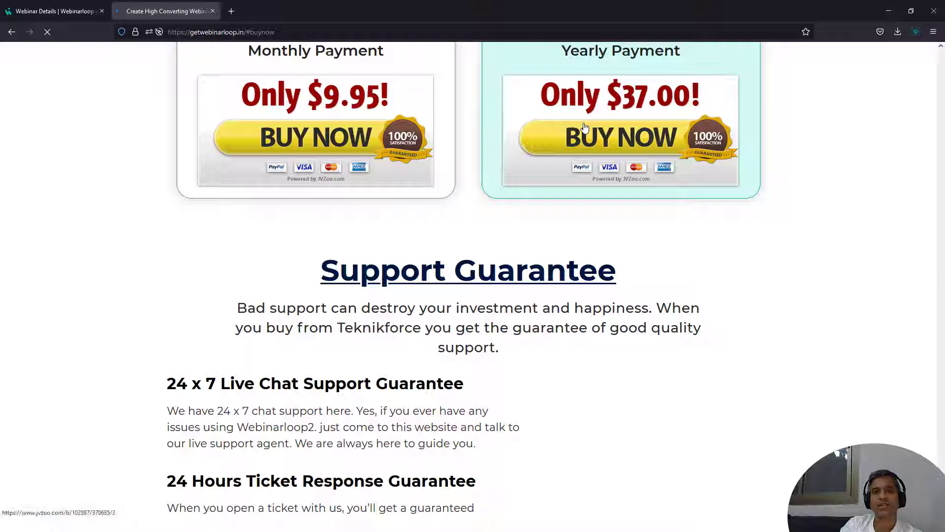
{"action": "scroll", "coordinate": [495, 346], "scroll_direction": "up", "scroll_amount": 4}
{"action": "scroll", "coordinate": [591, 390], "scroll_direction": "up", "scroll_amount": 1}
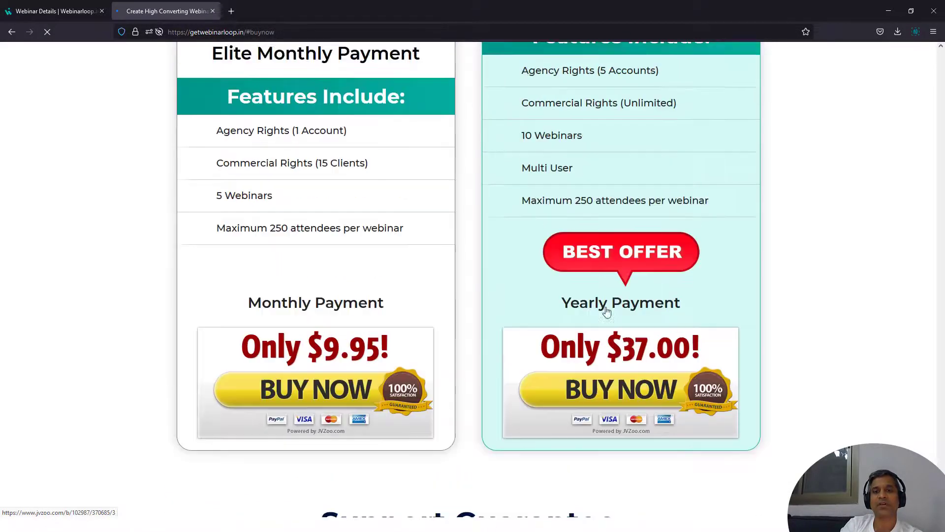
{"action": "scroll", "coordinate": [610, 433], "scroll_direction": "down", "scroll_amount": 2}
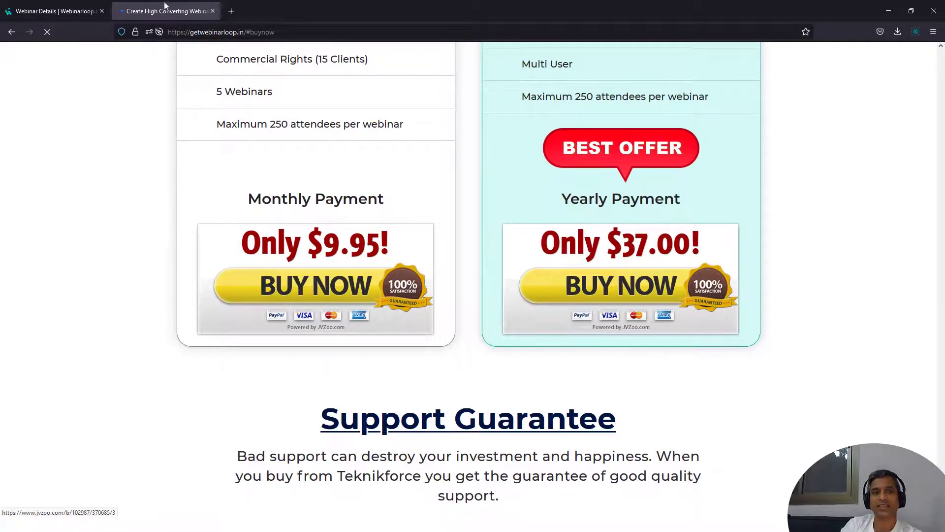
{"action": "left_click", "coordinate": [212, 11]}
Advance the PowerPoint slide show to the Step 4 slide, then return to the Webinarloop2 details page
{"action": "key", "text": "alt+Tab"}
{"action": "key", "text": "alt+Tab"}
{"action": "key", "text": "alt+Tab"}
{"action": "key", "text": "alt+Tab"}
{"action": "key", "text": "alt+Tab"}
{"action": "key", "text": "alt+Tab"}
{"action": "key", "text": "alt+Tab"}
{"action": "key", "text": "alt+Tab"}
{"action": "key", "text": "alt+Tab"}
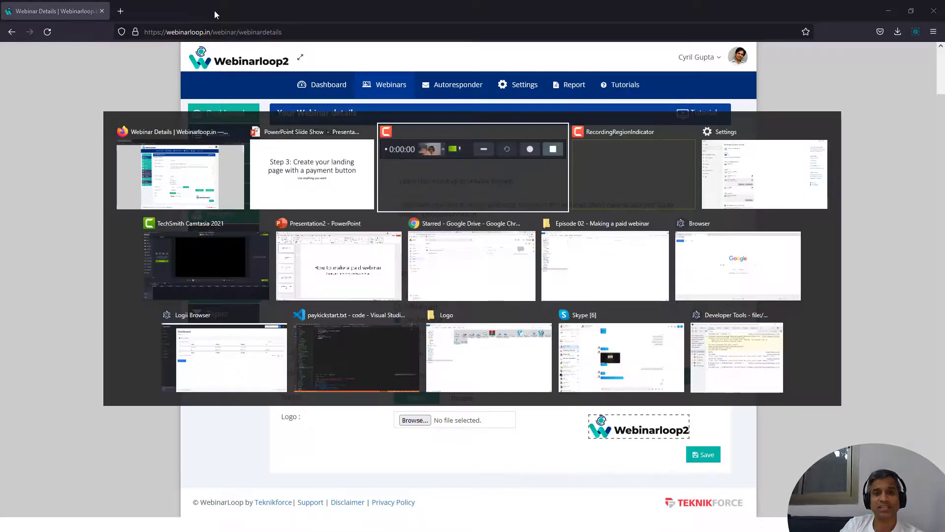
{"action": "key", "text": "alt+Tab"}
{"action": "key", "text": "alt+Tab"}
{"action": "key", "text": "alt+Tab"}
{"action": "key", "text": "alt+Tab"}
{"action": "key", "text": "alt+Tab"}
{"action": "key", "text": "alt+Tab"}
{"action": "key", "text": "alt+Tab"}
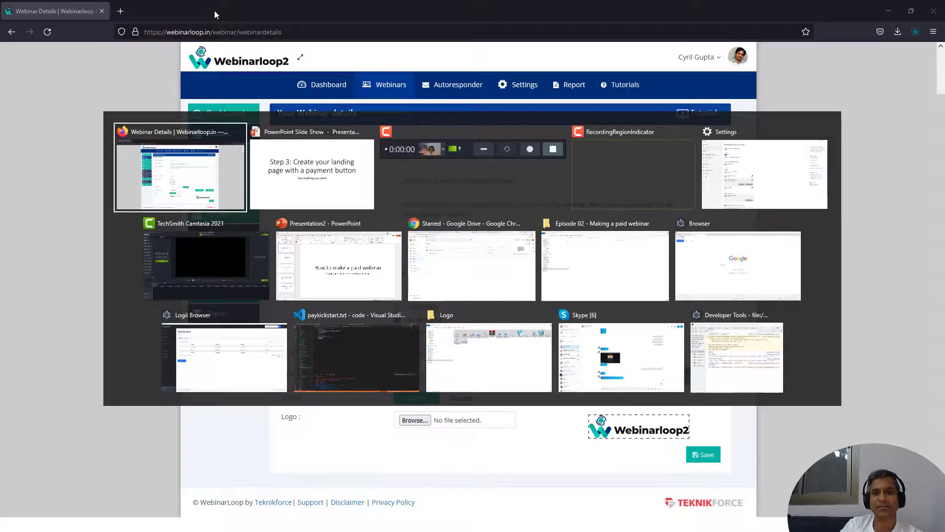
{"action": "key", "text": "Right"}
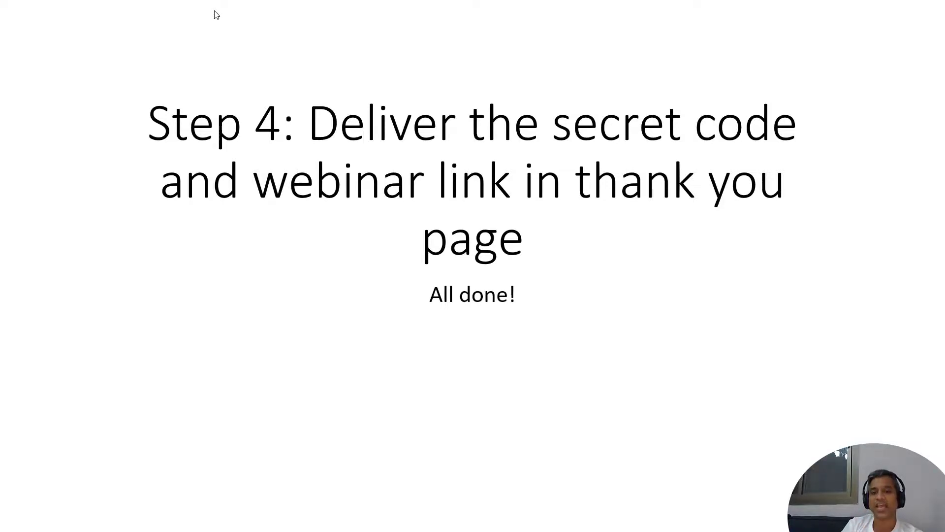
{"action": "key", "text": "alt+Tab"}
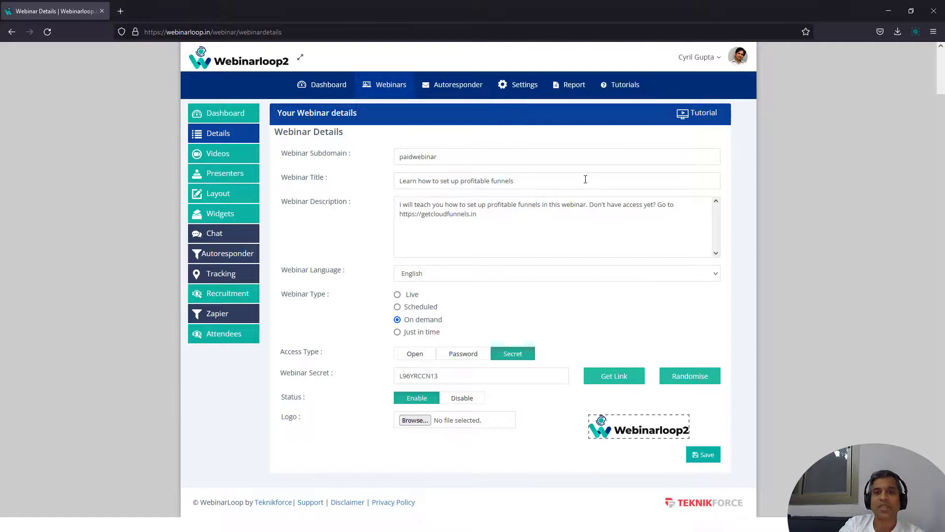
Open the webinar's Join The Webinar attendee page and focus its secret entry field
{"action": "left_click", "coordinate": [672, 114]}
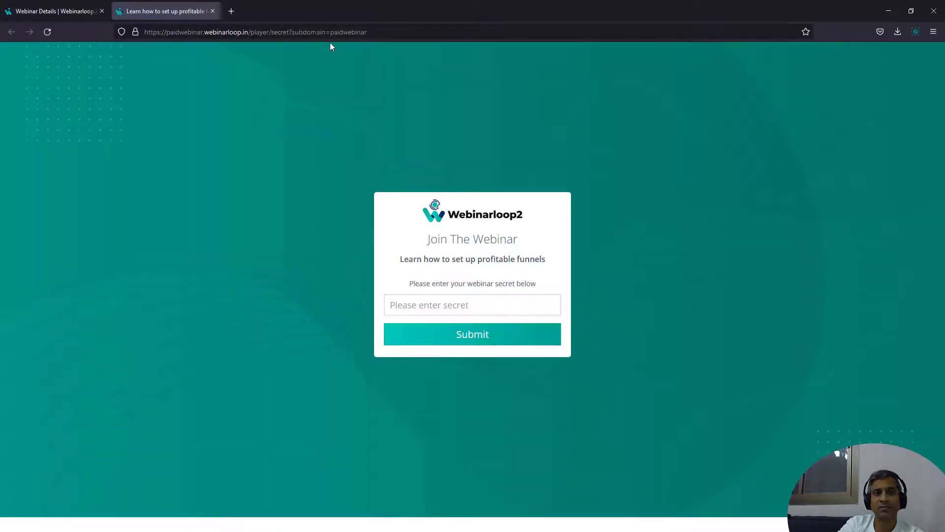
{"action": "left_click_drag", "start_coordinate": [351, 32], "coordinate": [152, 32]}
{"action": "left_click", "coordinate": [338, 377]}
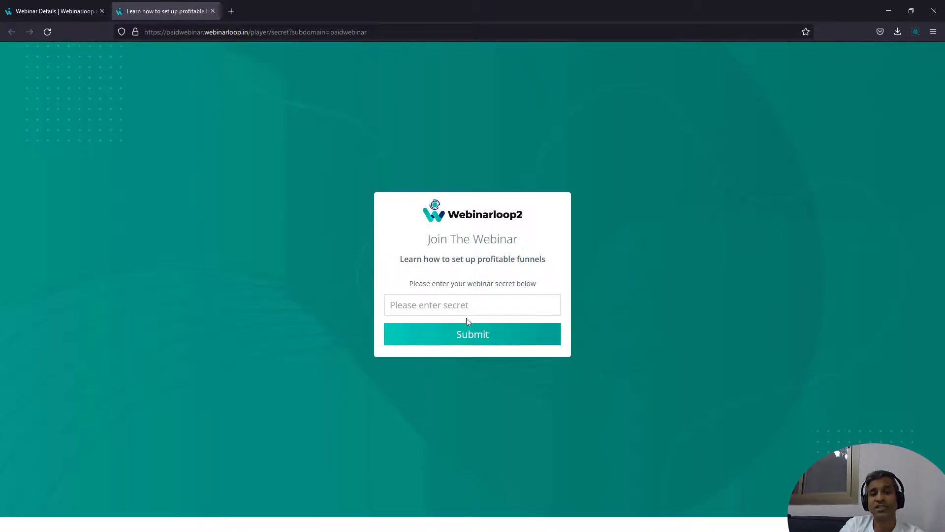
{"action": "left_click", "coordinate": [472, 306]}
{"action": "left_click_drag", "start_coordinate": [432, 260], "coordinate": [485, 259]}
{"action": "left_click", "coordinate": [454, 270]}
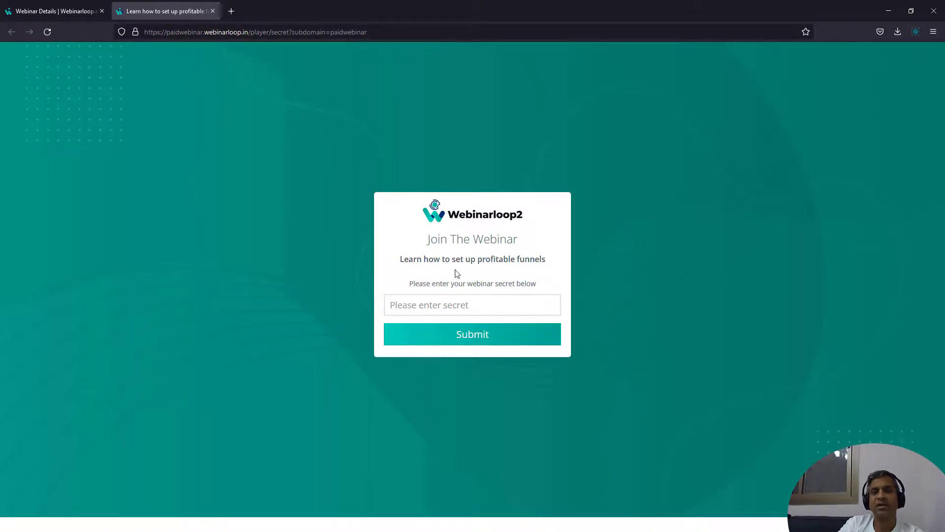
Copy the webinar secret from the details tab, paste it on the join page, and submit
{"action": "key", "text": "ctrl+shift+Tab"}
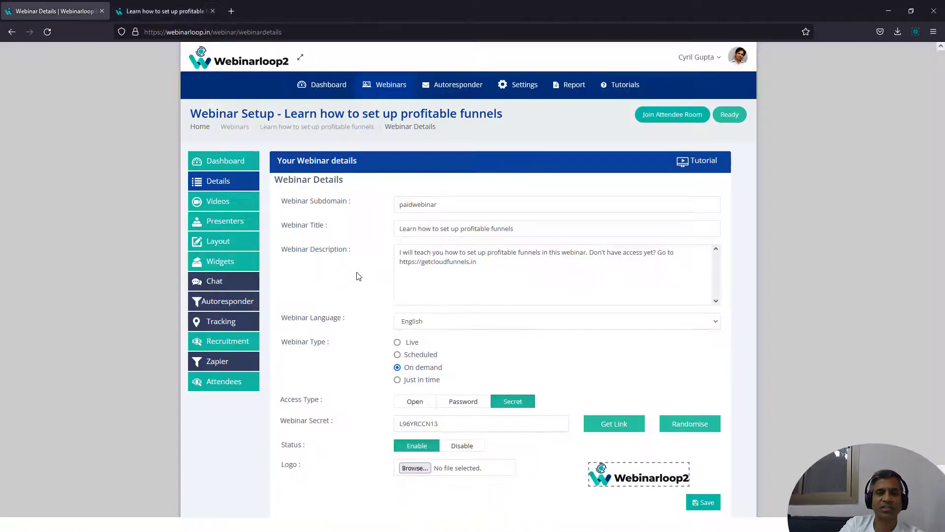
{"action": "left_click", "coordinate": [472, 432]}
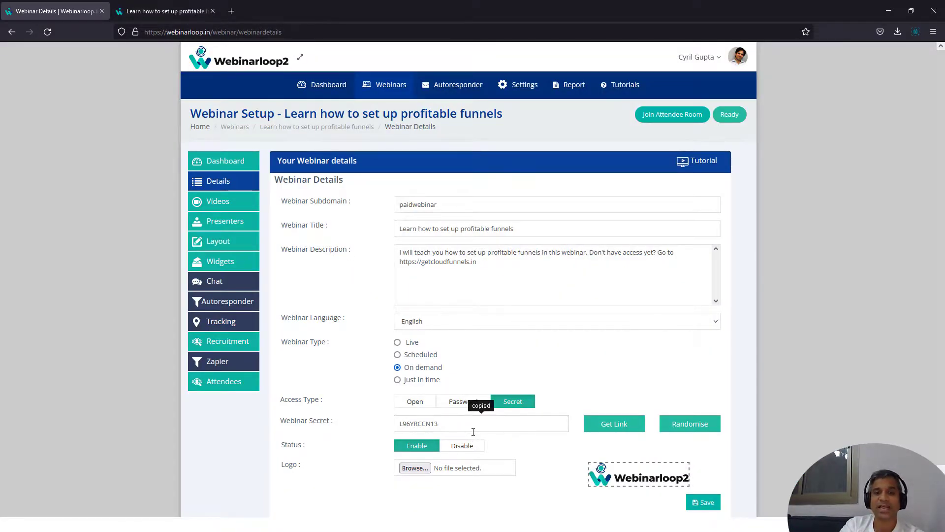
{"action": "key", "text": "ctrl+a"}
{"action": "left_click", "coordinate": [463, 431]}
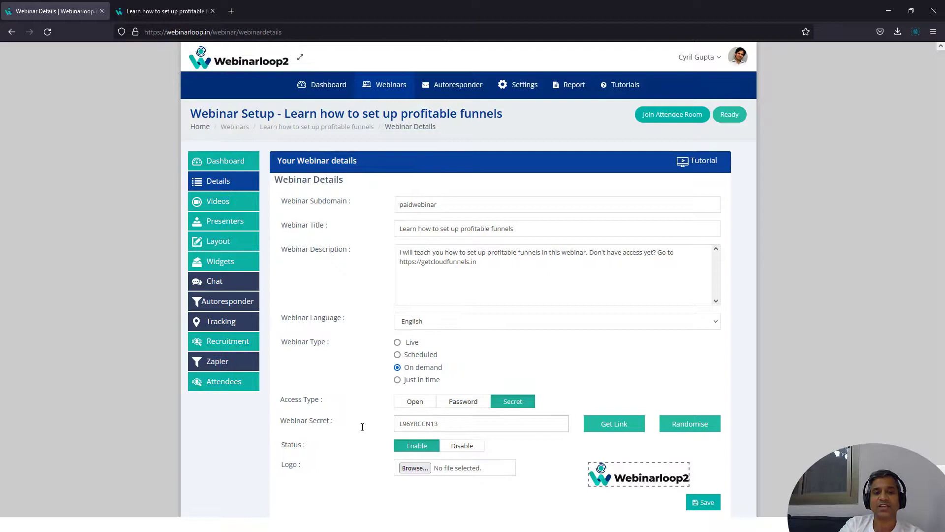
{"action": "key", "text": "ctrl+Tab"}
{"action": "key", "text": "ctrl+v"}
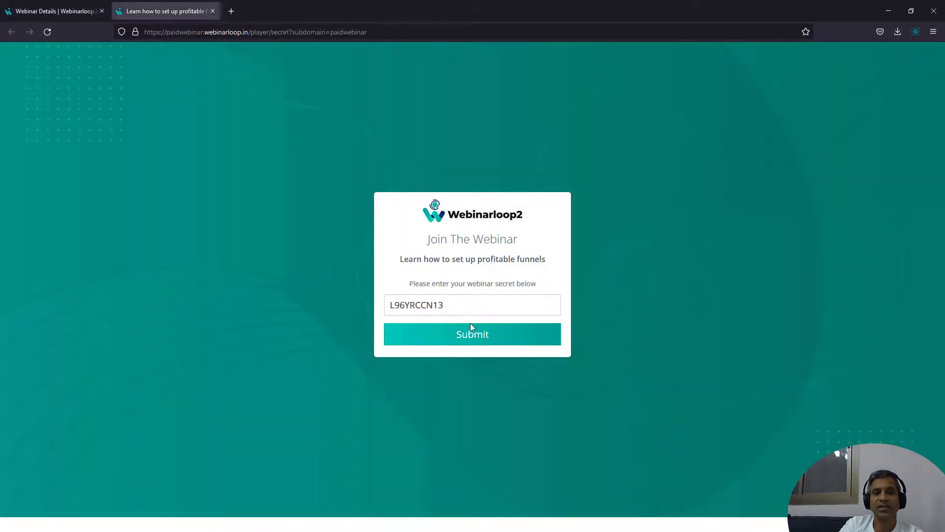
{"action": "left_click", "coordinate": [472, 333]}
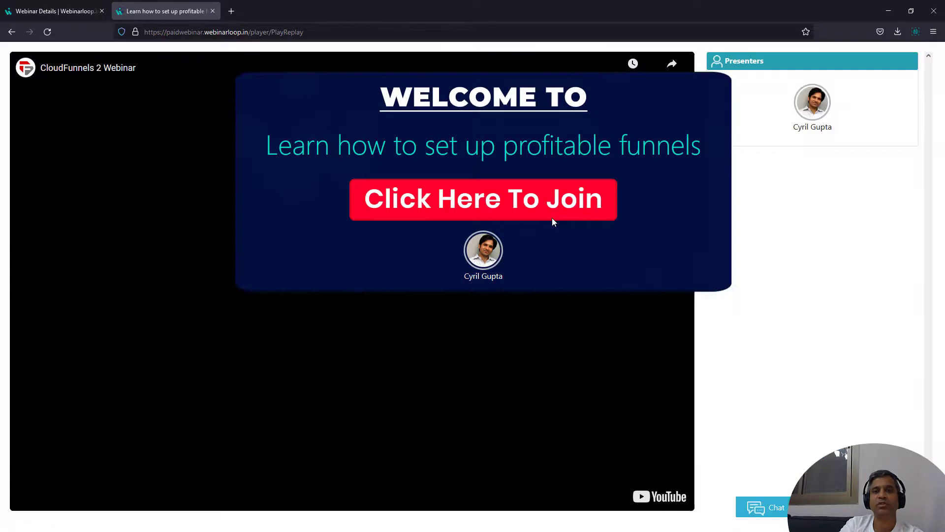
Start the CloudFunnels webinar replay with Click Here To Join, then go back to the Webinar Details tab
{"action": "left_click", "coordinate": [551, 217]}
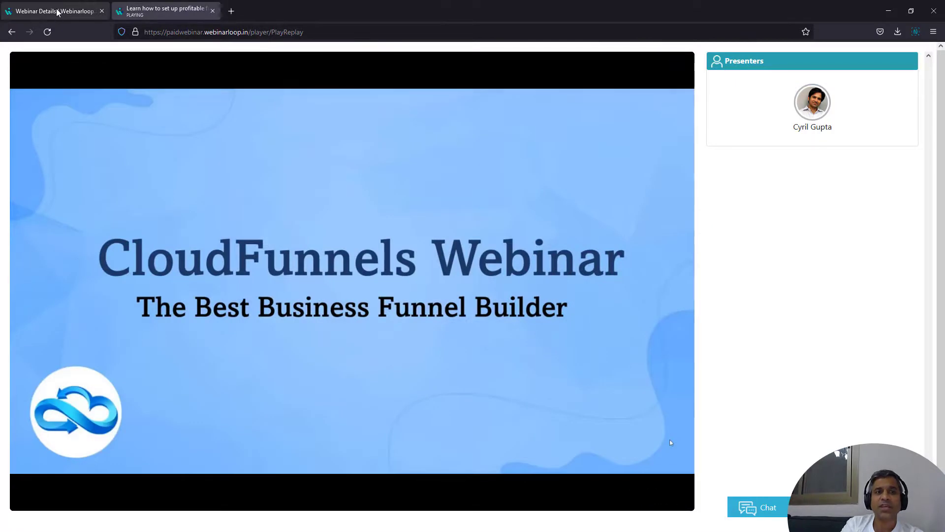
{"action": "left_click", "coordinate": [57, 12]}
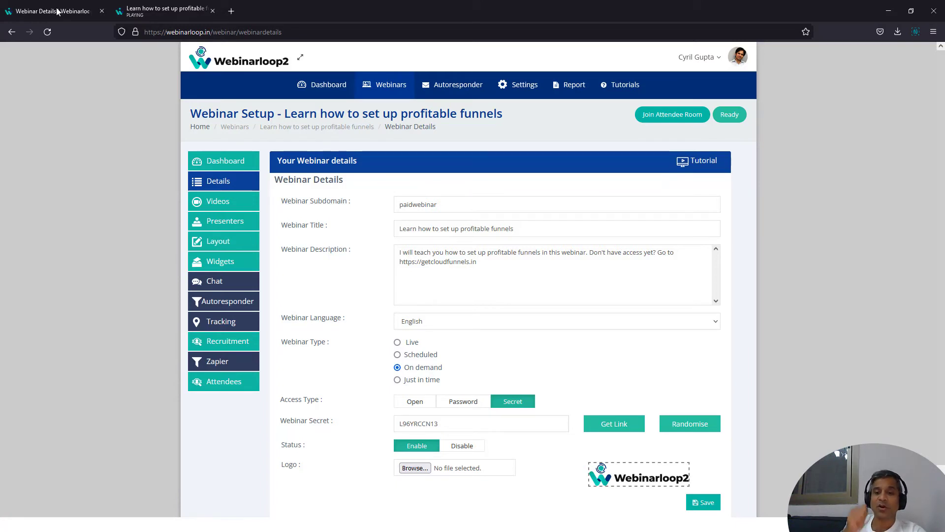
{"action": "left_click", "coordinate": [57, 10]}
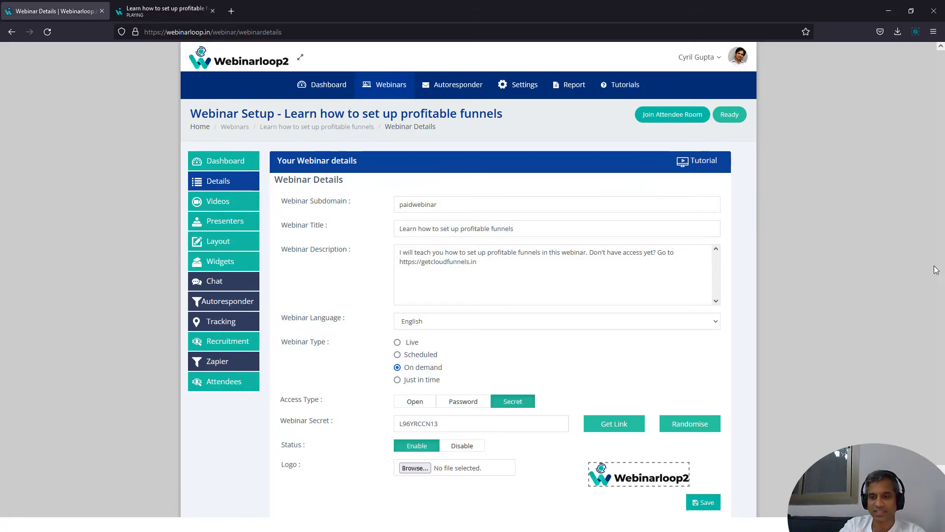